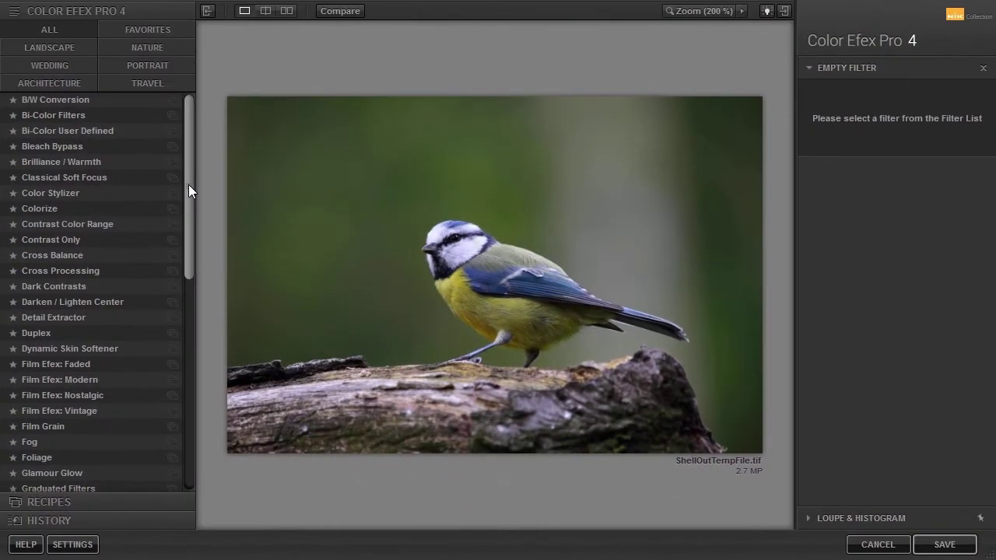
Step: Scroll the filter list to the bottom to reach Vignette Filter
drag(188, 185, 201, 410)
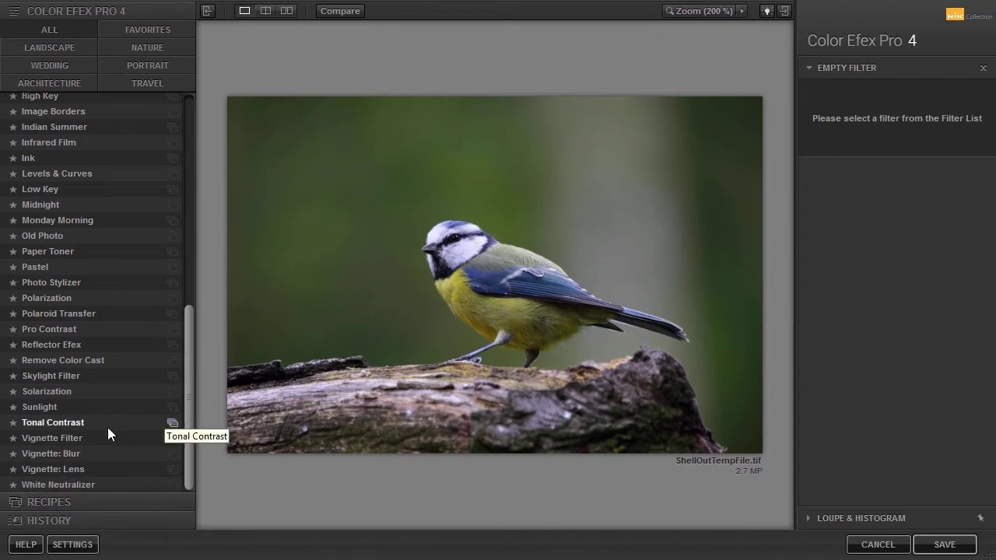
Step: Apply Vignette Filter with 100% transition, 15% size, 67% opacity and shape 2
click(83, 439)
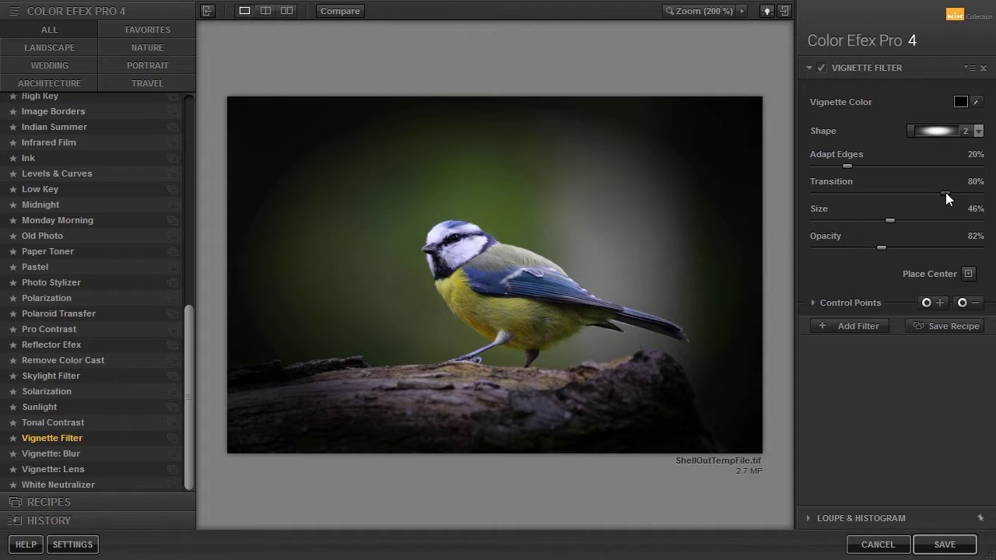
drag(943, 192, 978, 193)
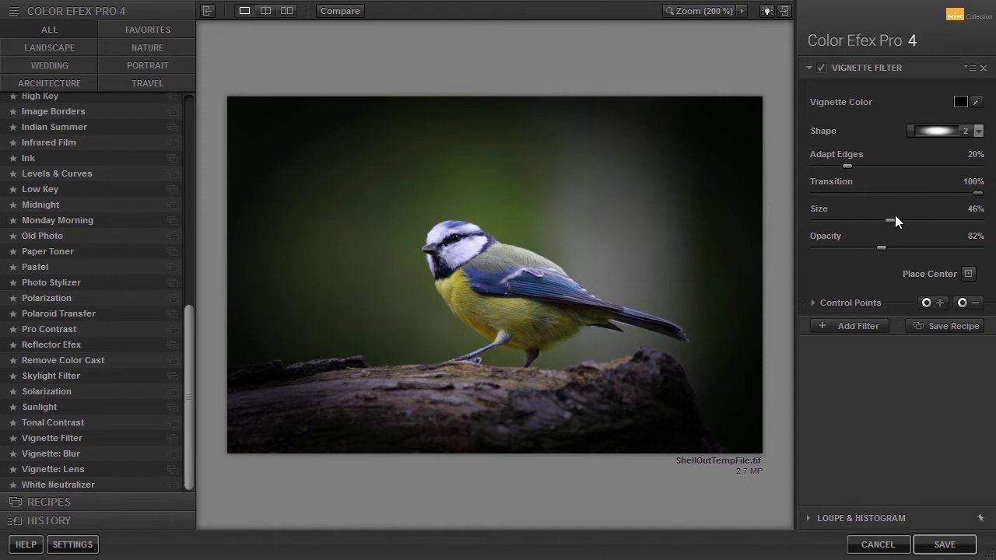
drag(891, 218, 841, 218)
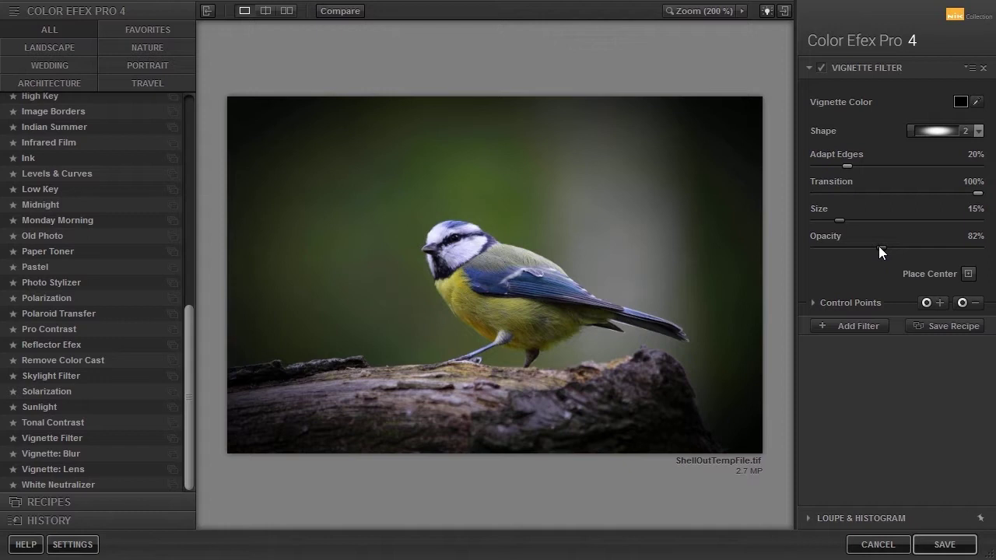
mouse_move(879, 246)
mouse_down()
mouse_move(893, 246)
mouse_move(812, 236)
mouse_move(867, 243)
mouse_up()
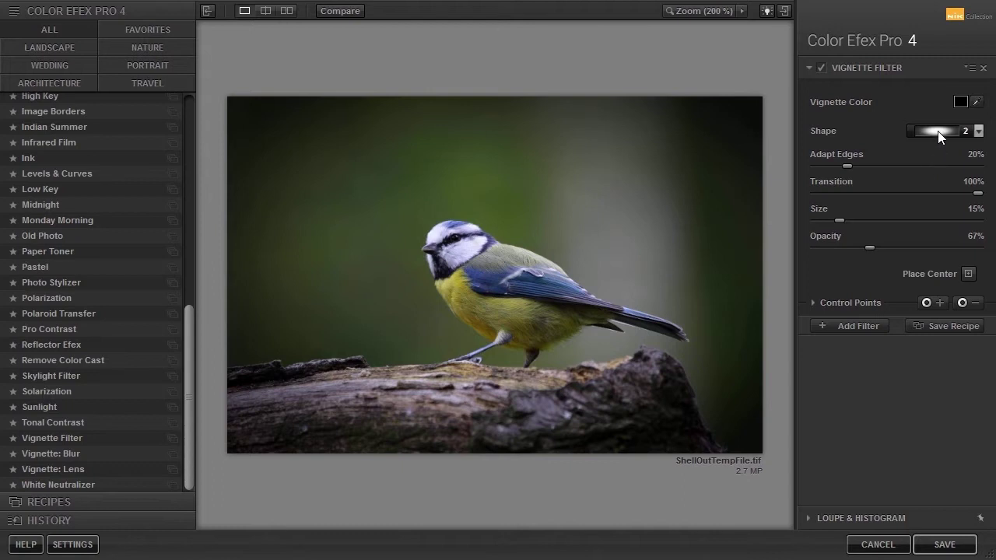
click(978, 130)
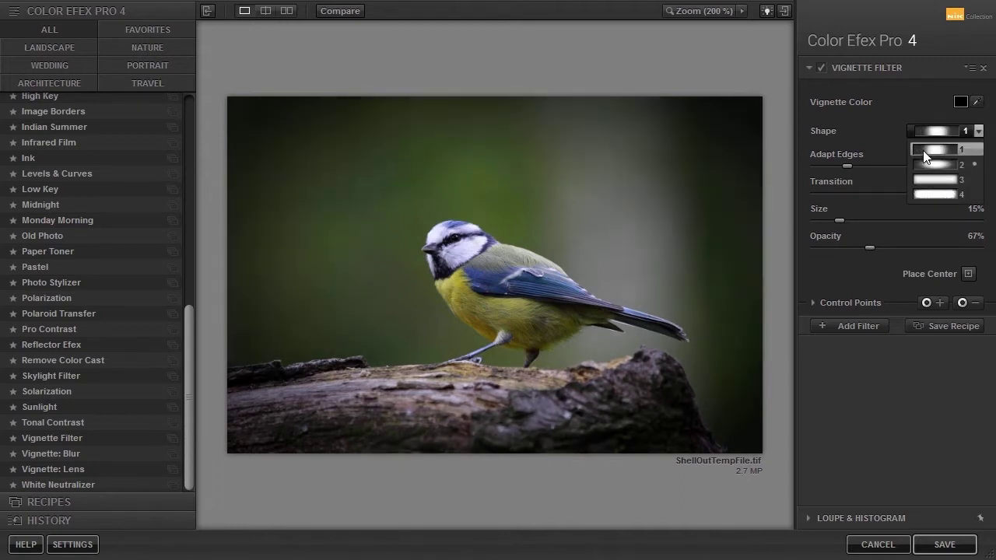
click(934, 164)
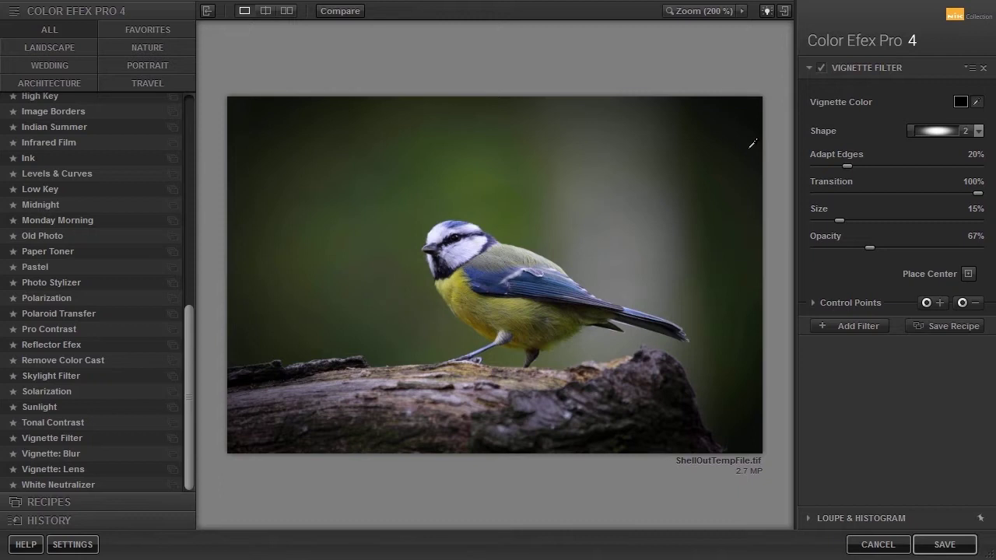
Step: Sample the vignette colour, lighten it to green, set Adapt Edges to 30% and save
click(713, 165)
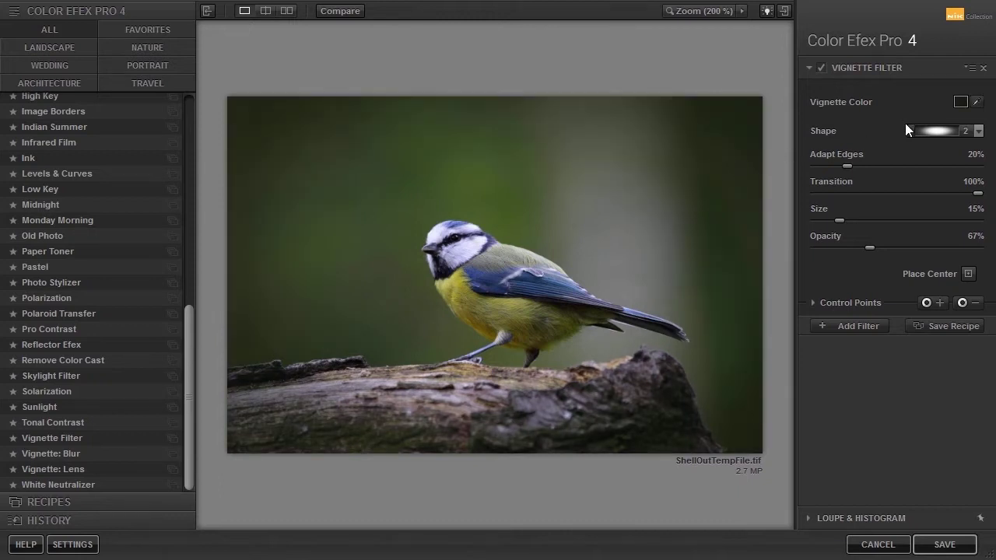
click(956, 103)
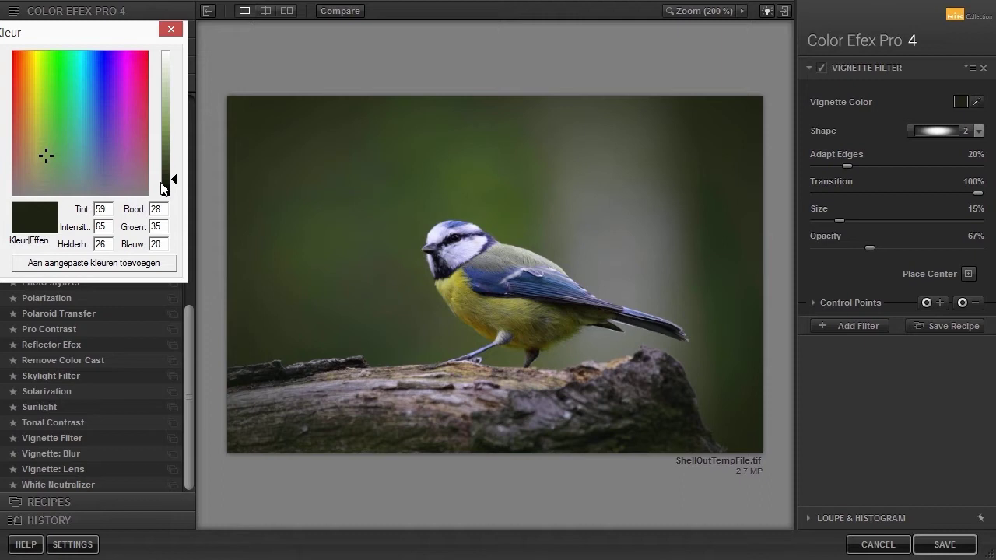
mouse_move(174, 179)
mouse_down()
mouse_move(178, 118)
mouse_move(175, 182)
mouse_up()
key(Return)
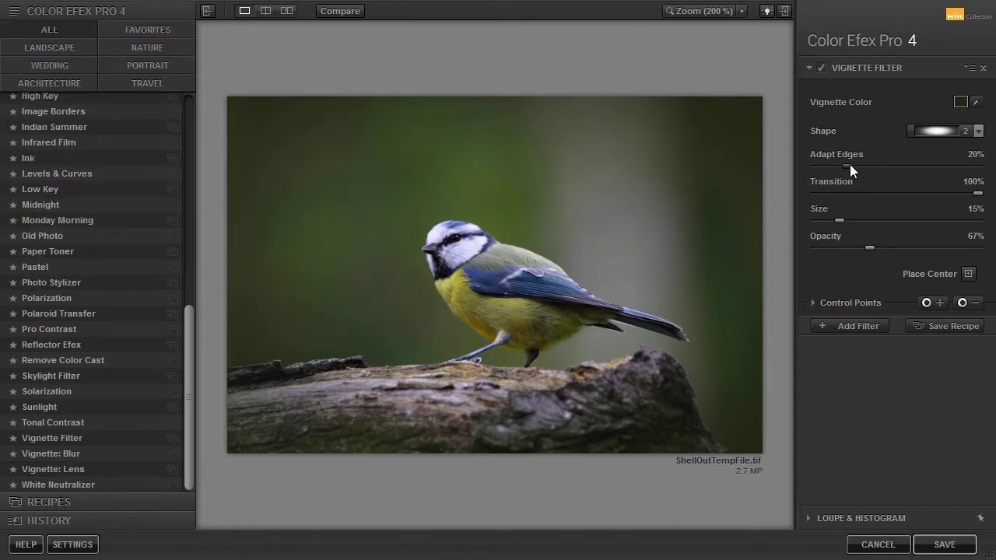
mouse_move(850, 164)
mouse_down()
mouse_move(954, 161)
mouse_move(863, 163)
mouse_up()
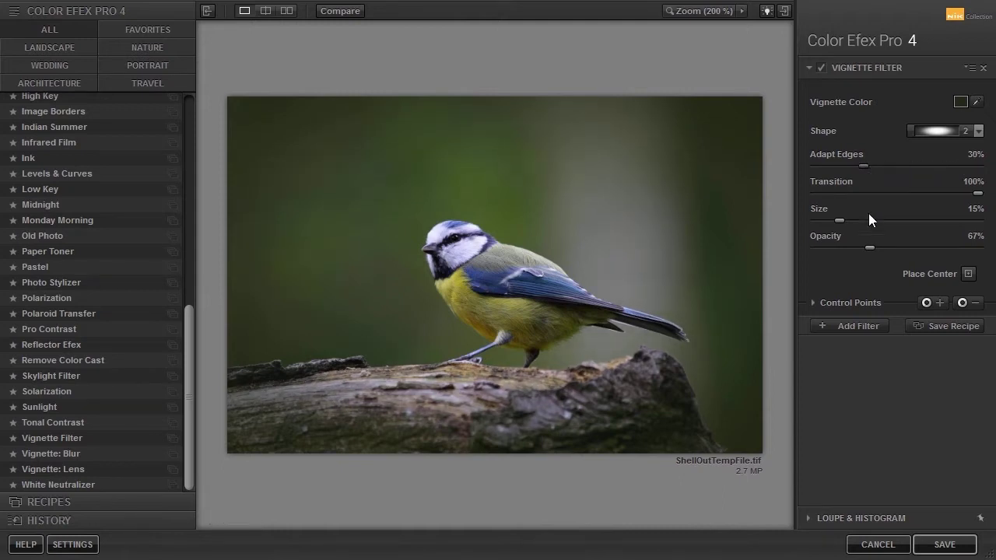
click(936, 548)
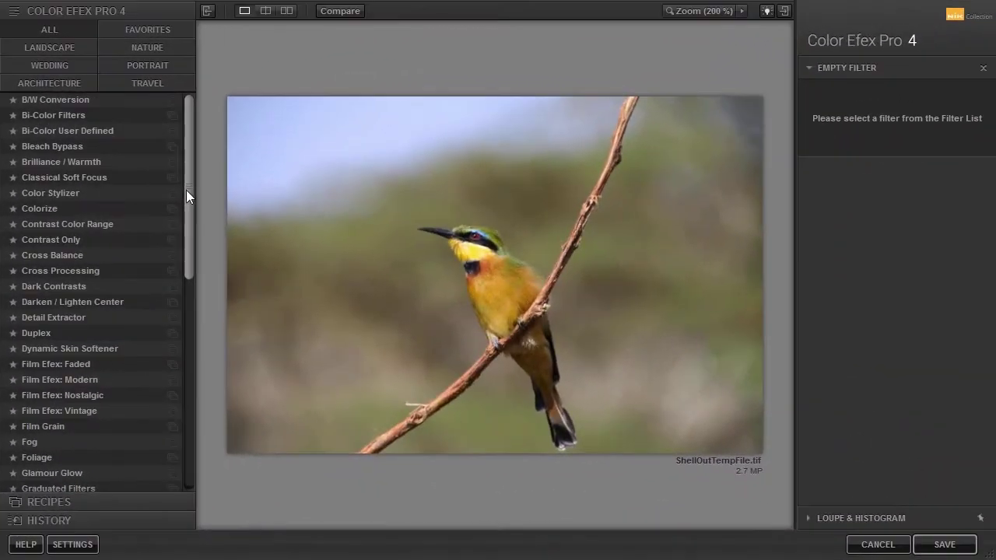
Step: Apply a circular Vignette: Lens with -51% amount and 100% size to the bee-eater photo
scroll(186, 190, down, 2)
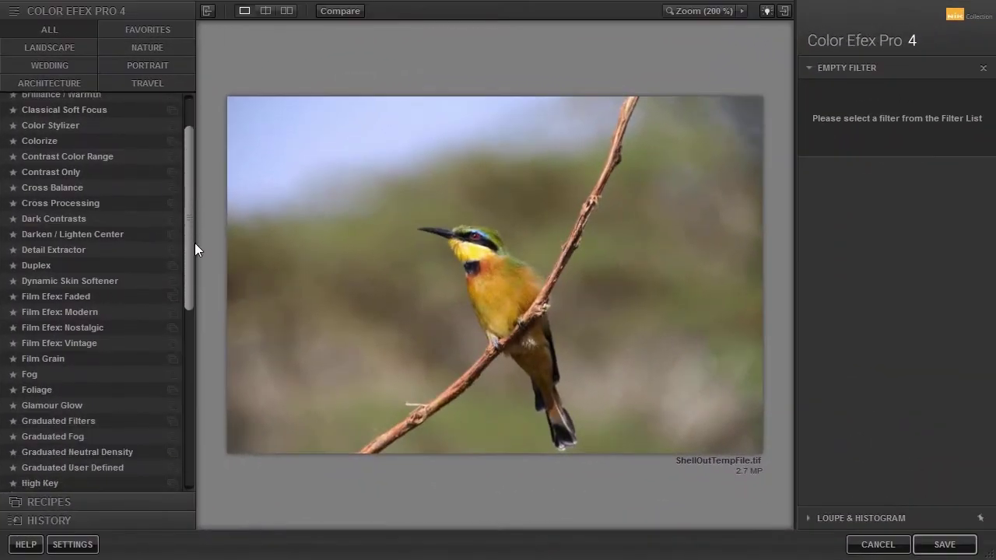
drag(190, 250, 190, 421)
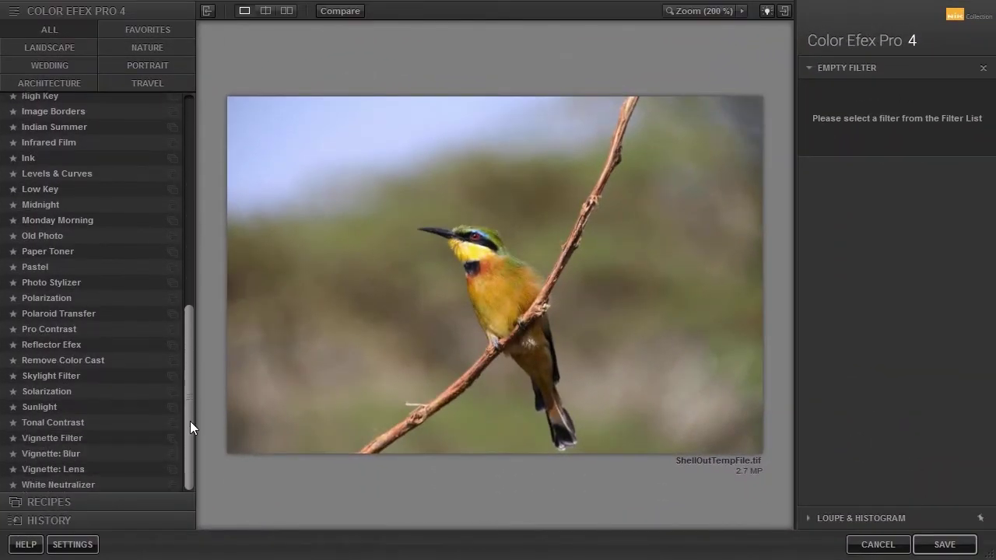
click(123, 469)
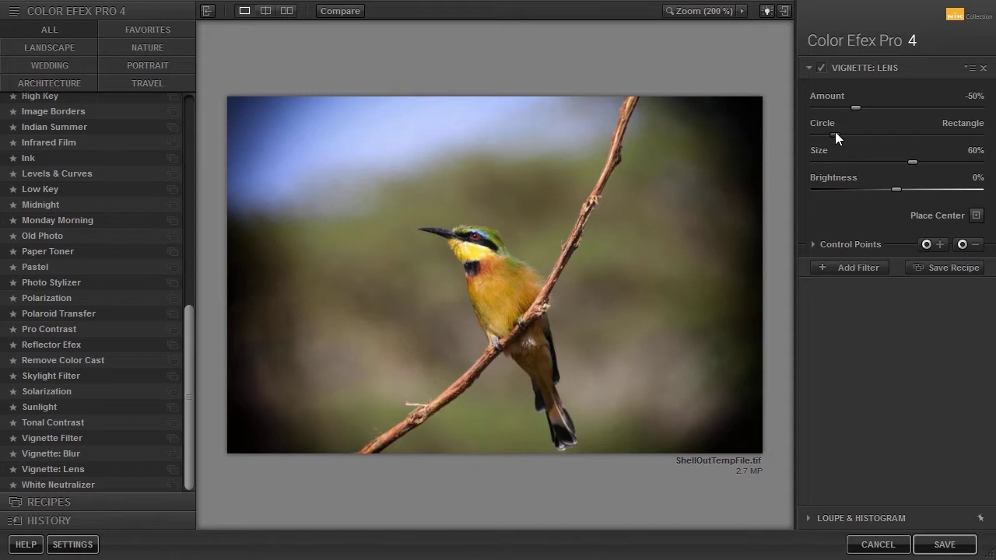
drag(833, 134, 778, 137)
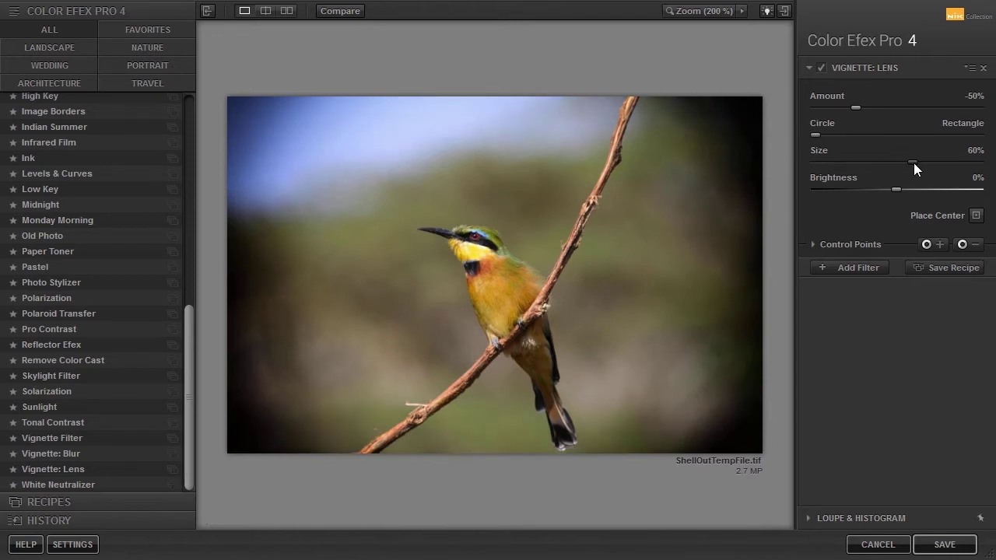
drag(913, 163, 891, 168)
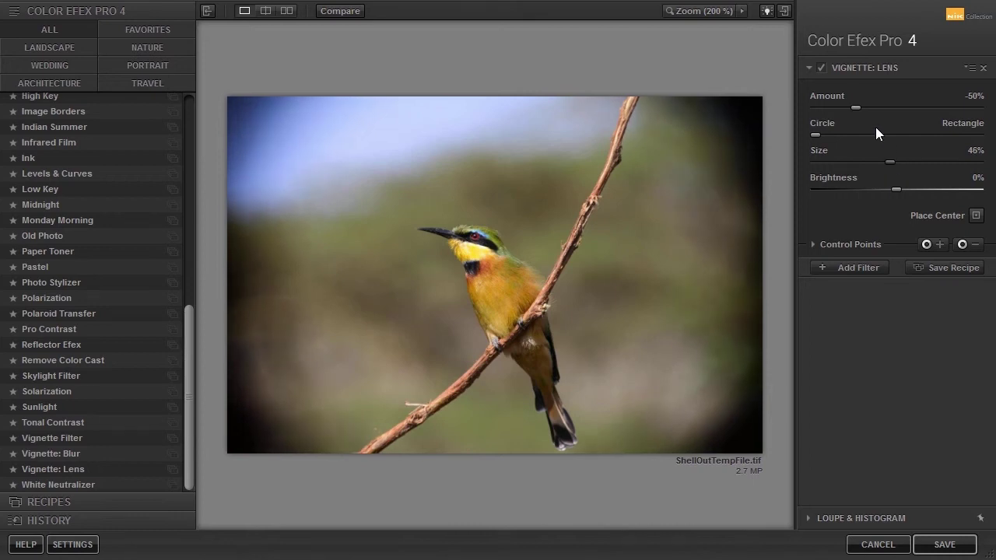
mouse_move(851, 106)
mouse_down()
mouse_move(977, 108)
mouse_move(857, 110)
mouse_up()
drag(888, 161, 978, 162)
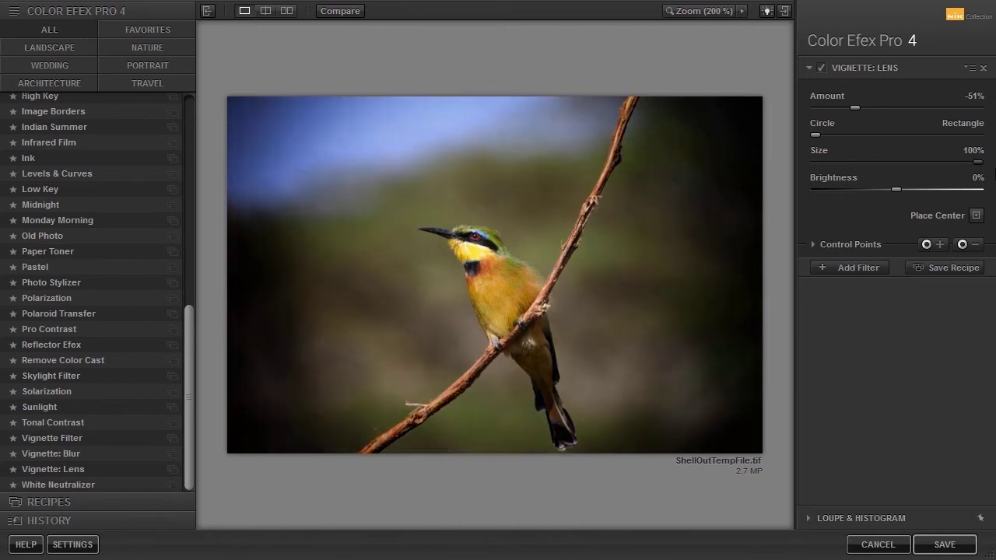
Step: Place the lens vignette centre on the bird's head
click(977, 216)
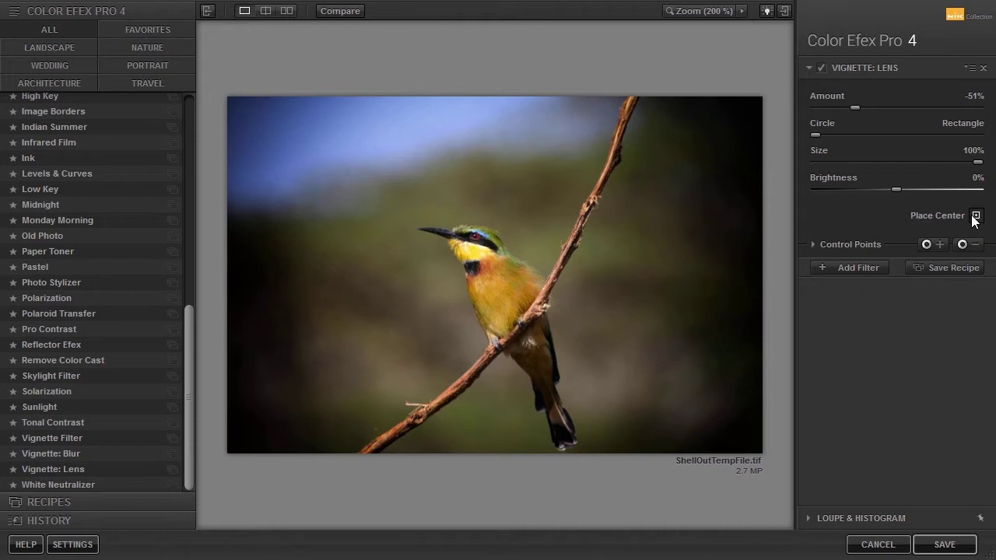
click(522, 334)
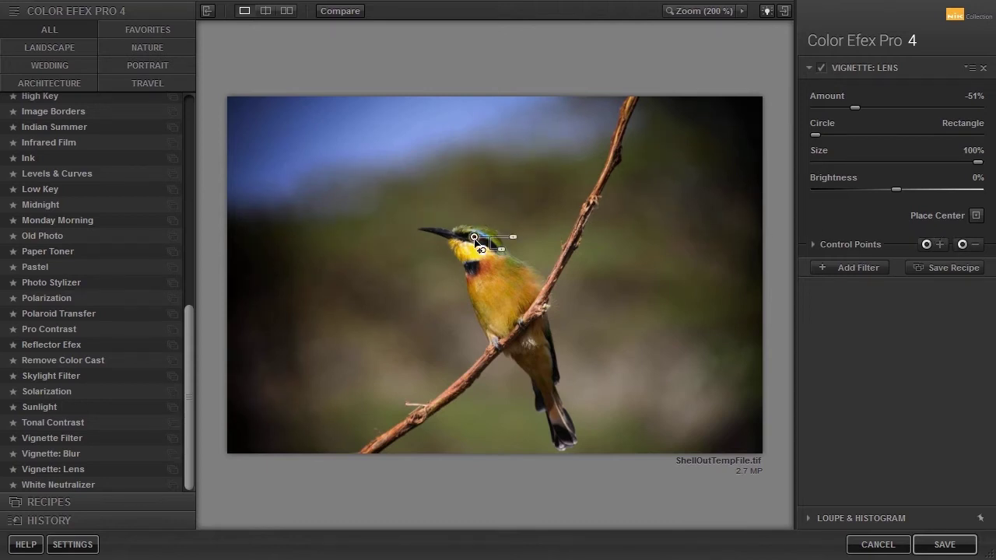
mouse_move(521, 243)
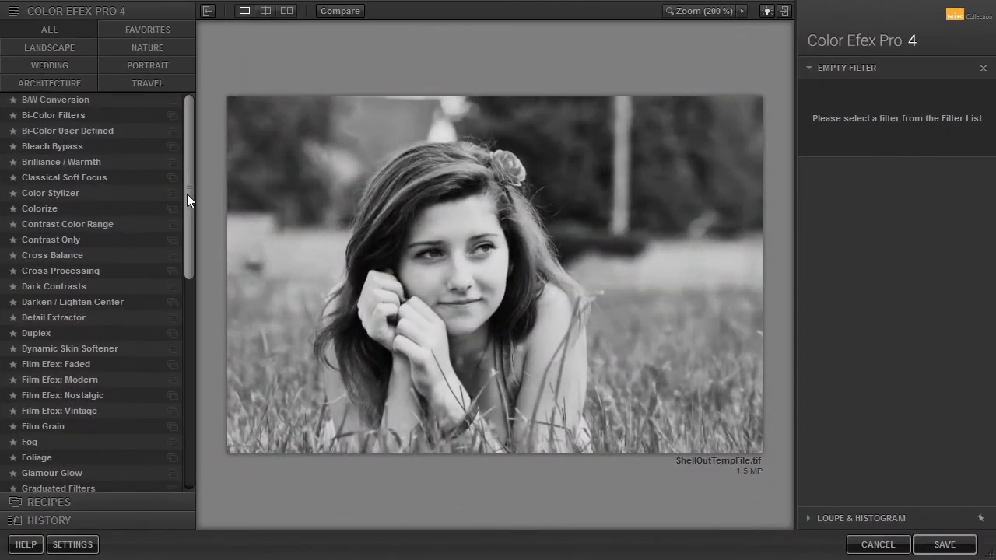
Step: Add Vignette: Blur with type 4, 25% transition and 39% size, centred on the girl's face
drag(187, 200, 160, 428)
click(114, 454)
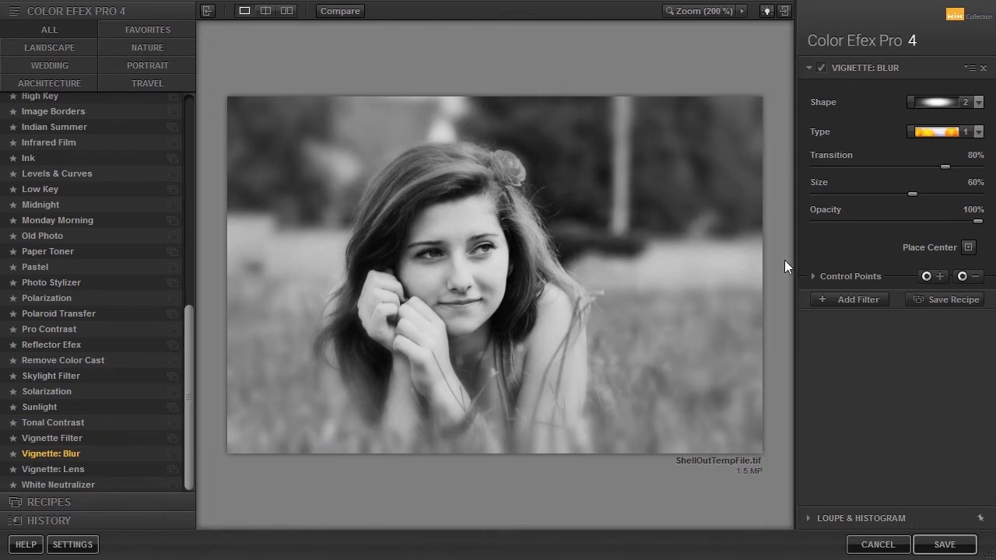
click(928, 132)
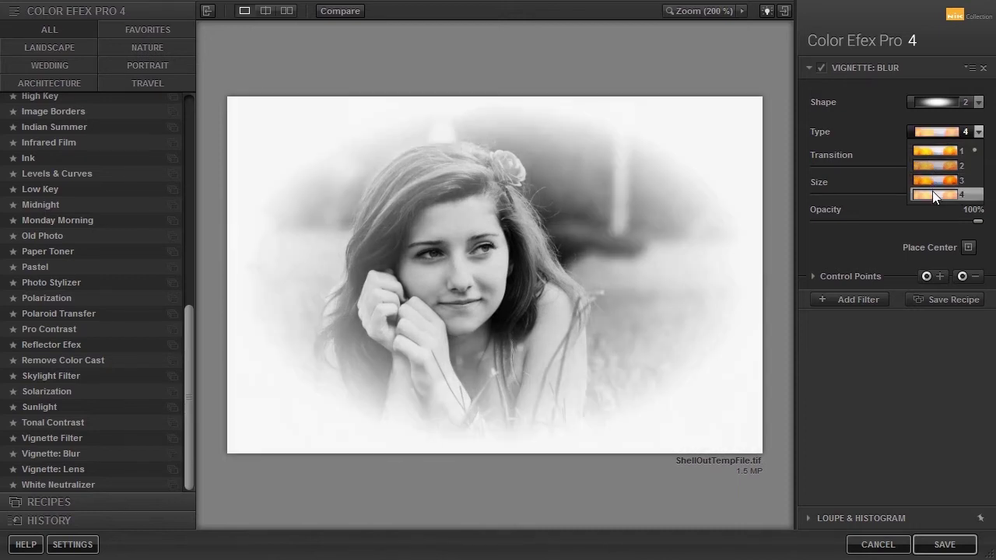
click(932, 193)
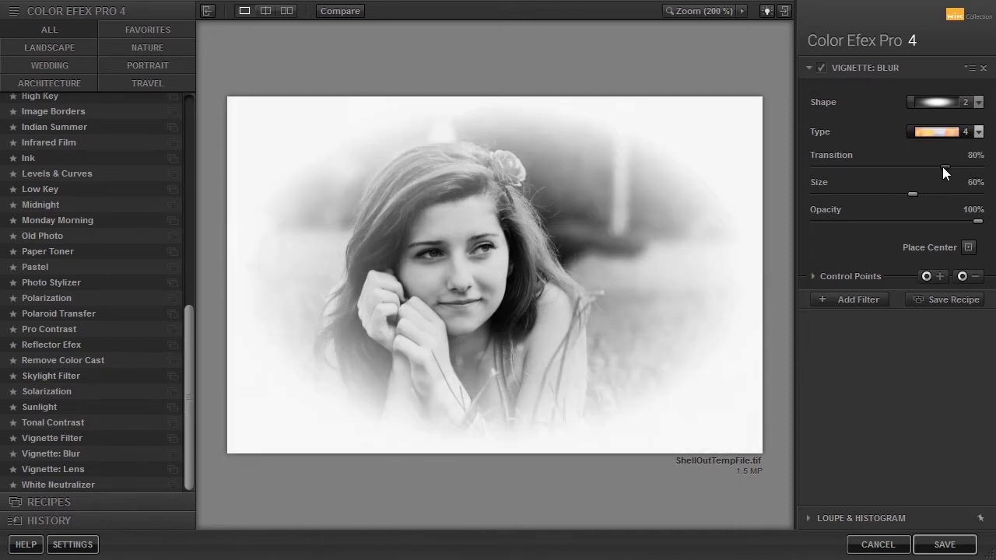
drag(943, 165, 856, 171)
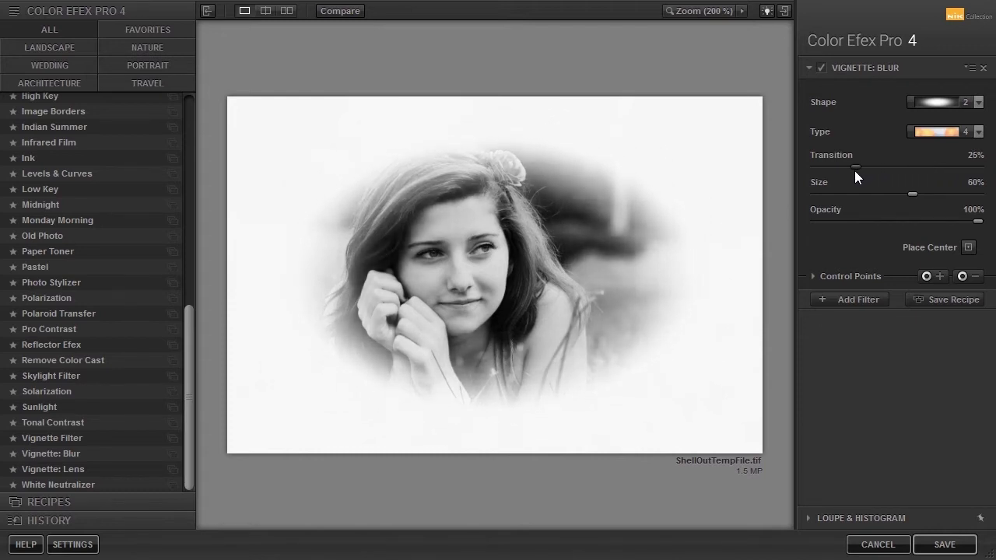
drag(912, 193, 879, 203)
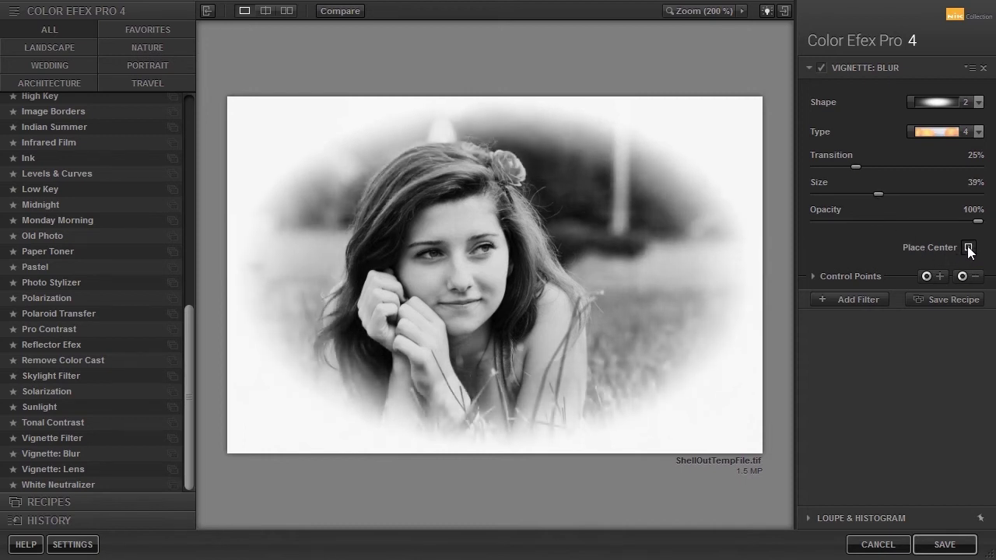
click(458, 258)
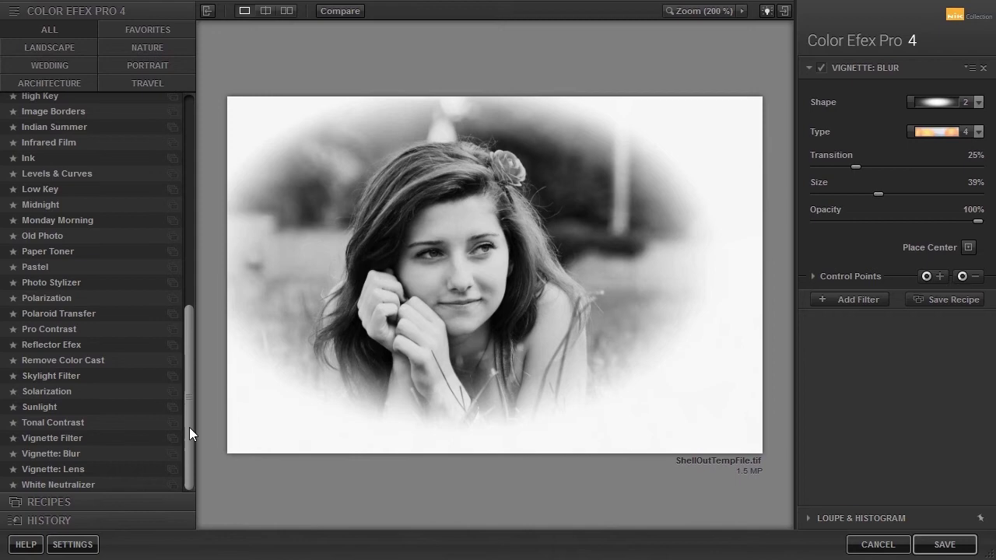
Step: Apply Darken / Lighten Center with border luminosity -96%, center luminosity 24%, center size 29%
drag(190, 428, 178, 166)
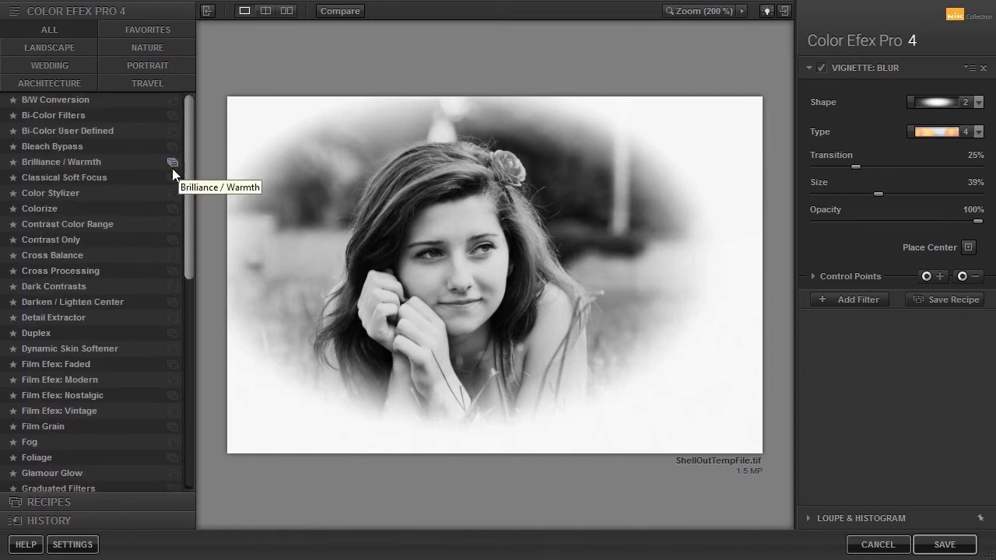
click(148, 302)
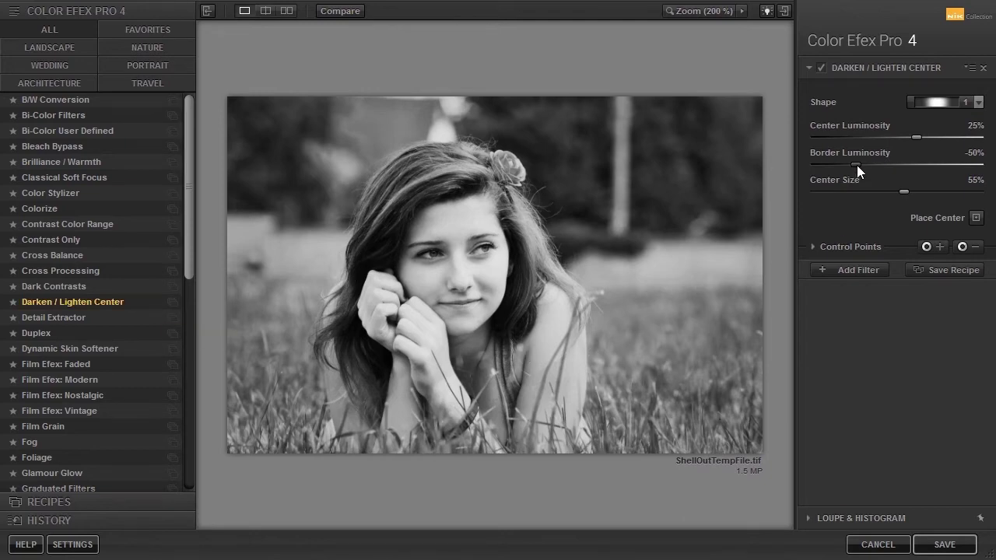
drag(856, 164, 822, 162)
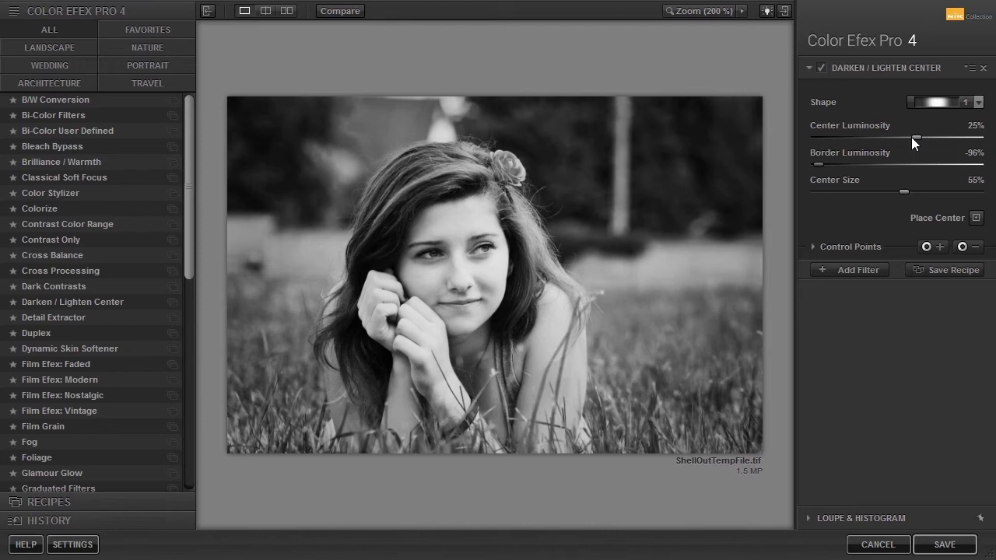
mouse_move(917, 135)
mouse_down()
mouse_move(906, 138)
mouse_move(934, 136)
mouse_move(917, 138)
mouse_up()
drag(902, 192, 862, 179)
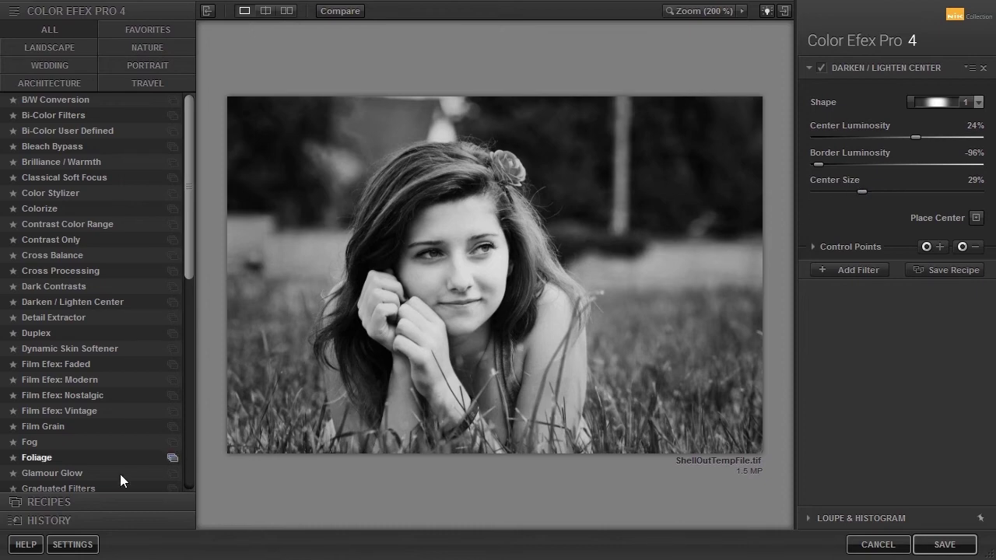
Step: Load the Vintage Saturation recipe, confirming it replaces the current filters
click(79, 501)
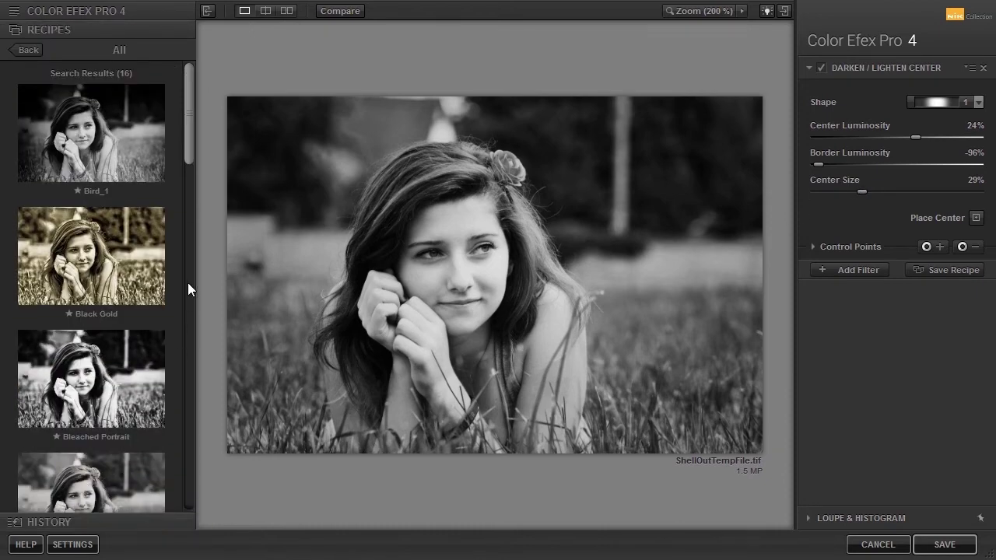
drag(192, 158, 180, 512)
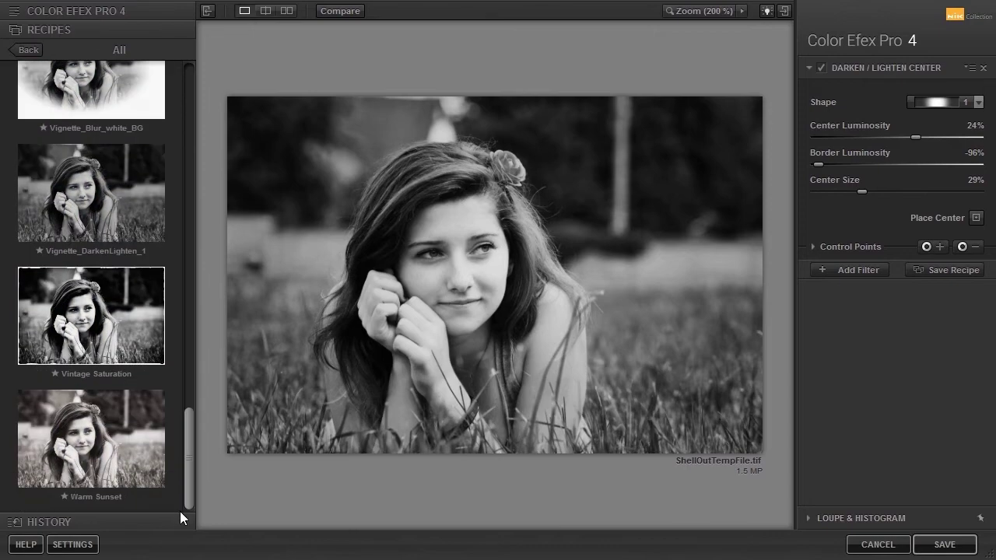
click(88, 323)
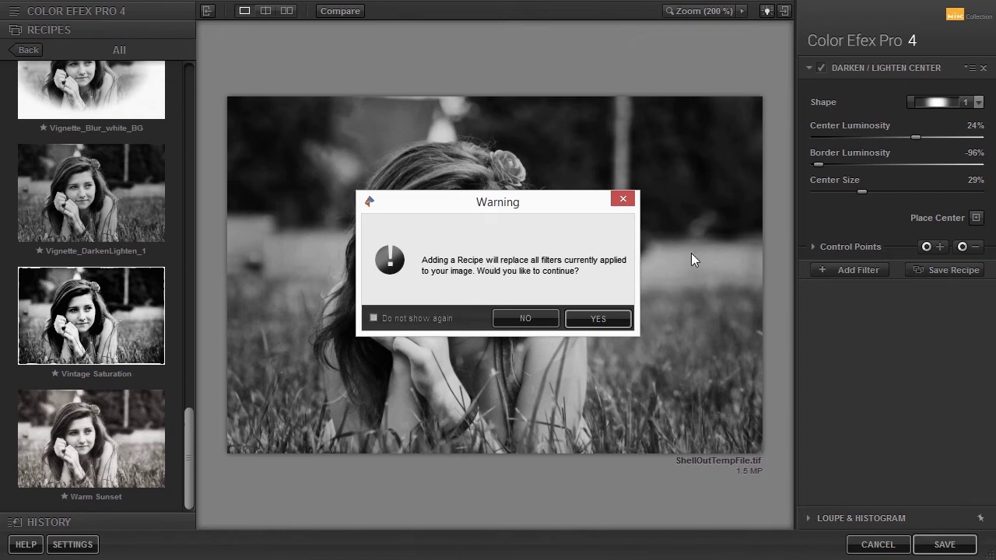
click(599, 322)
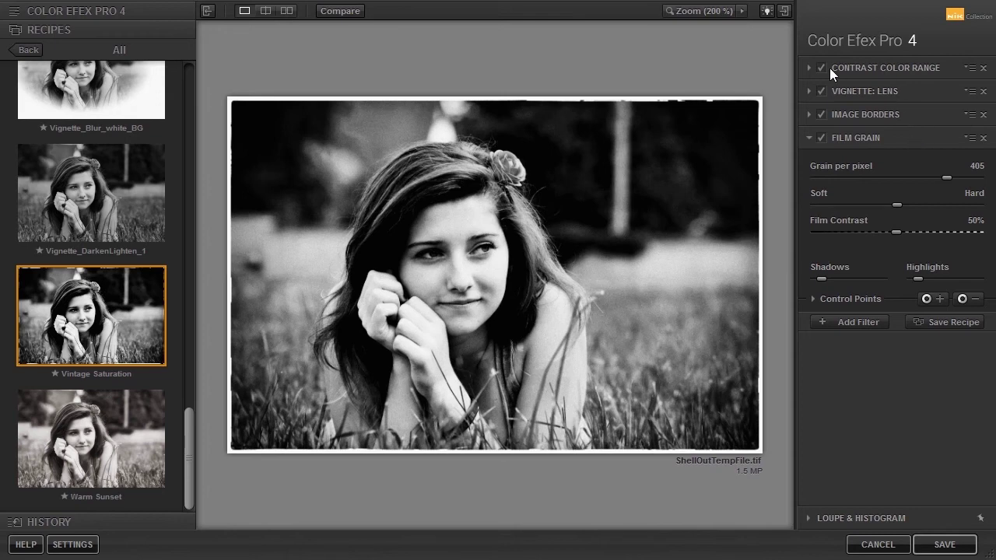
Step: Expand Contrast Color Range, Vignette: Lens, Image Borders and Film Grain, then zoom to 200% on the face
click(808, 68)
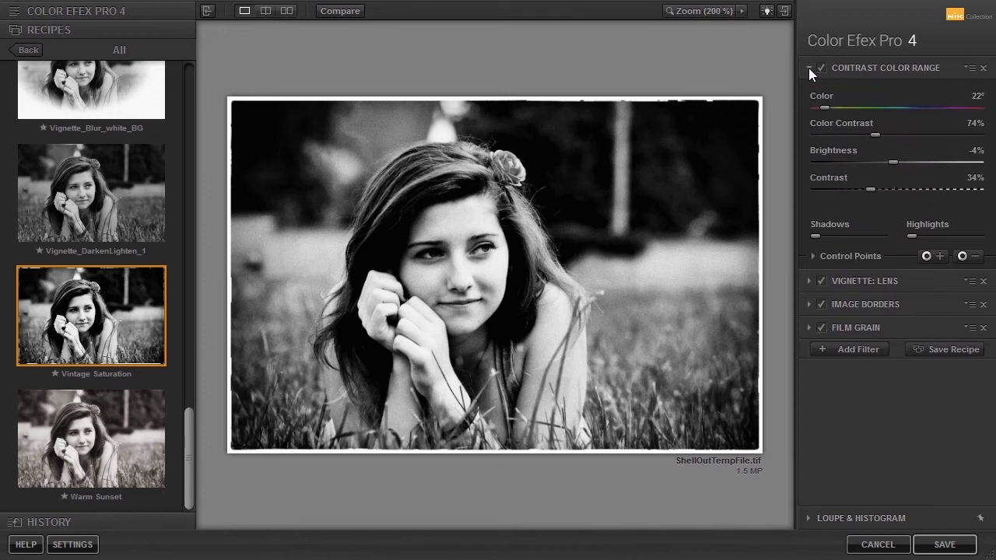
click(808, 281)
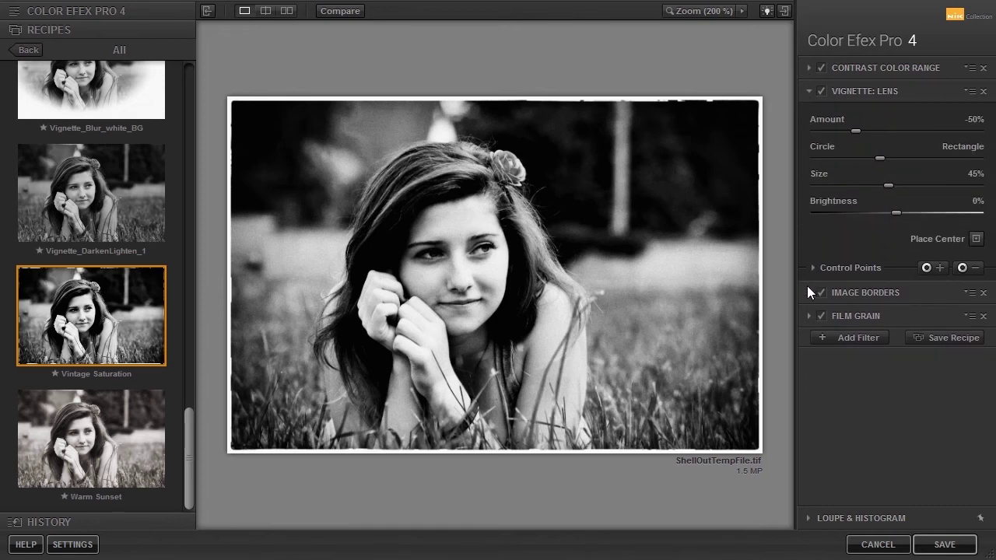
click(808, 292)
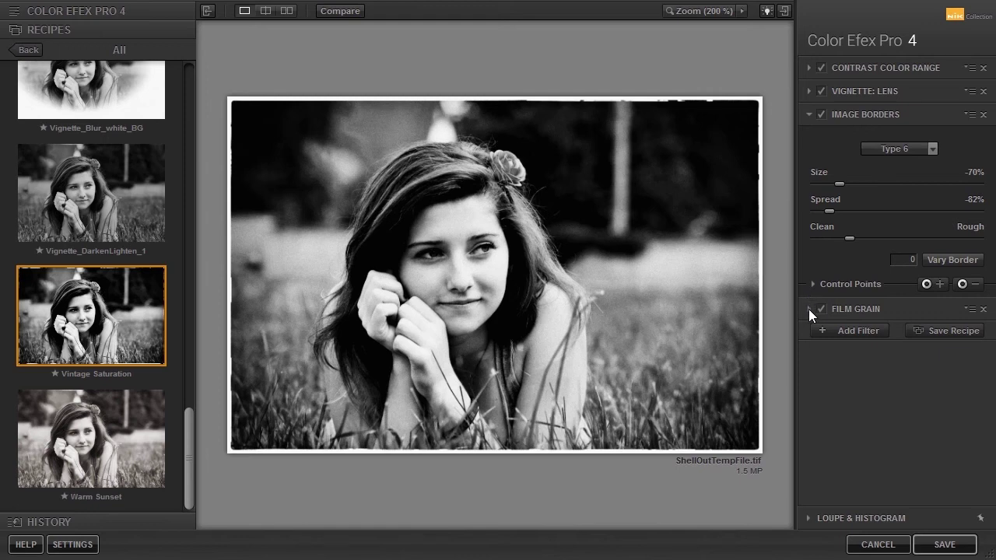
click(808, 308)
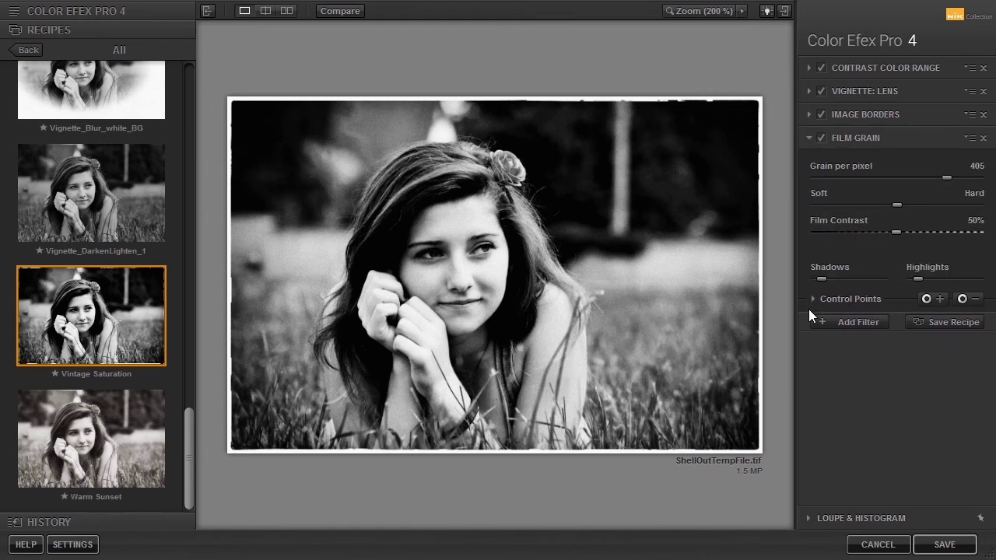
click(464, 288)
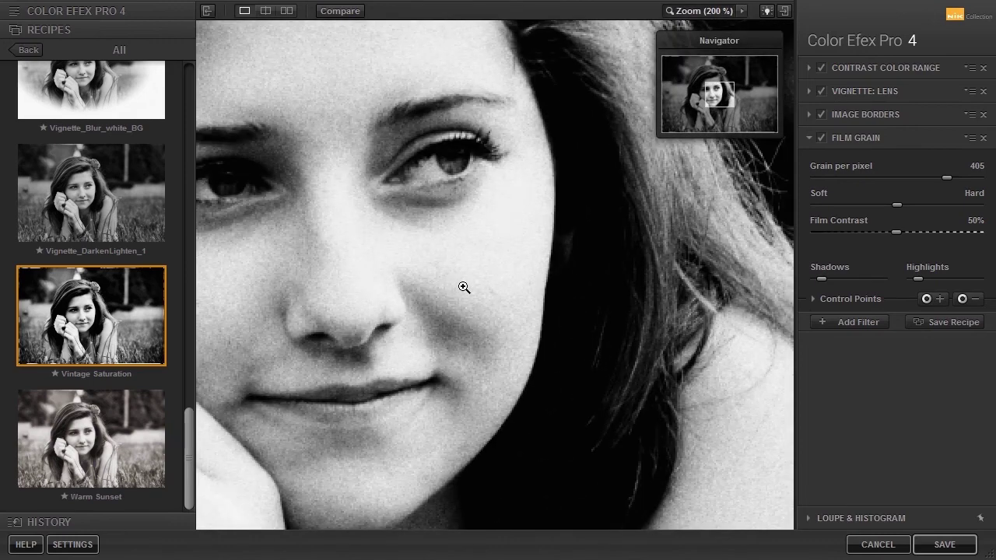
Step: Lower Film Grain to 371 grain per pixel and fit the whole photo back in view
drag(463, 288, 535, 281)
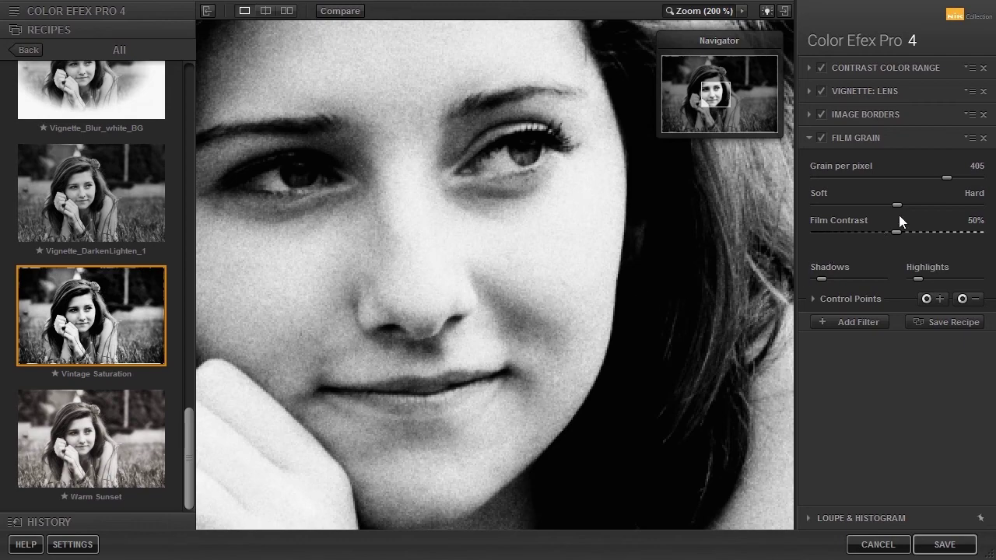
drag(943, 176, 935, 176)
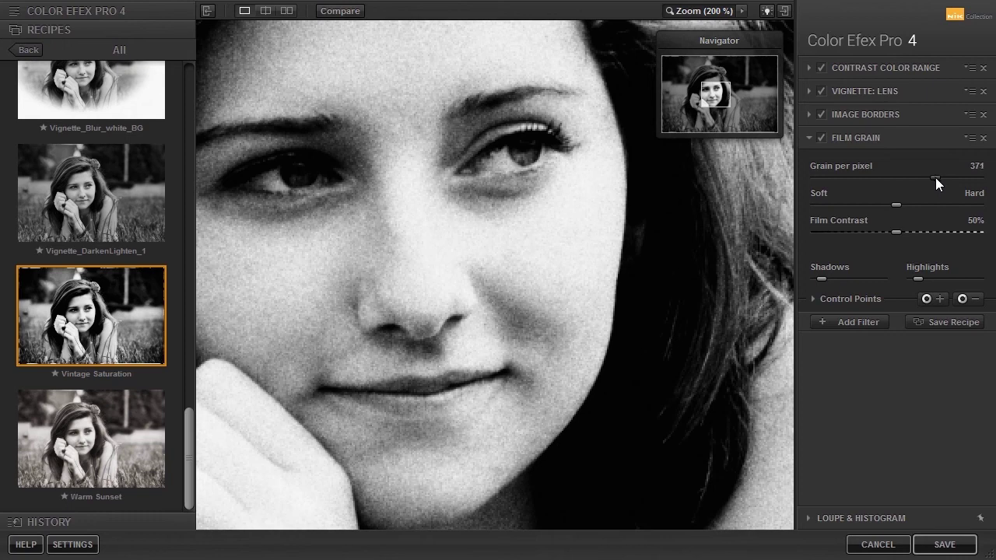
key(space)
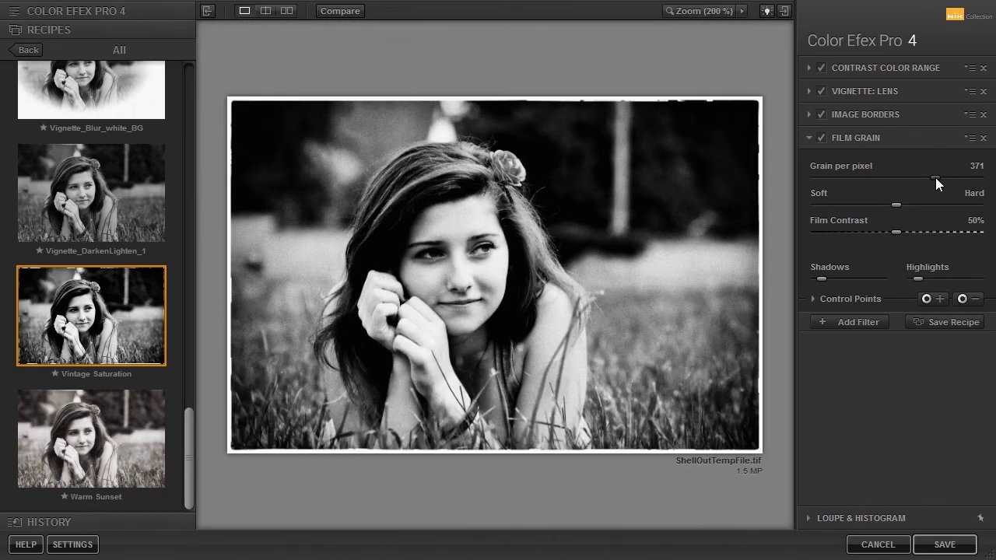
Step: Keep Image Borders at Type 6, with Clean/Rough fully clean, Spread 100% and Size -32%
click(810, 114)
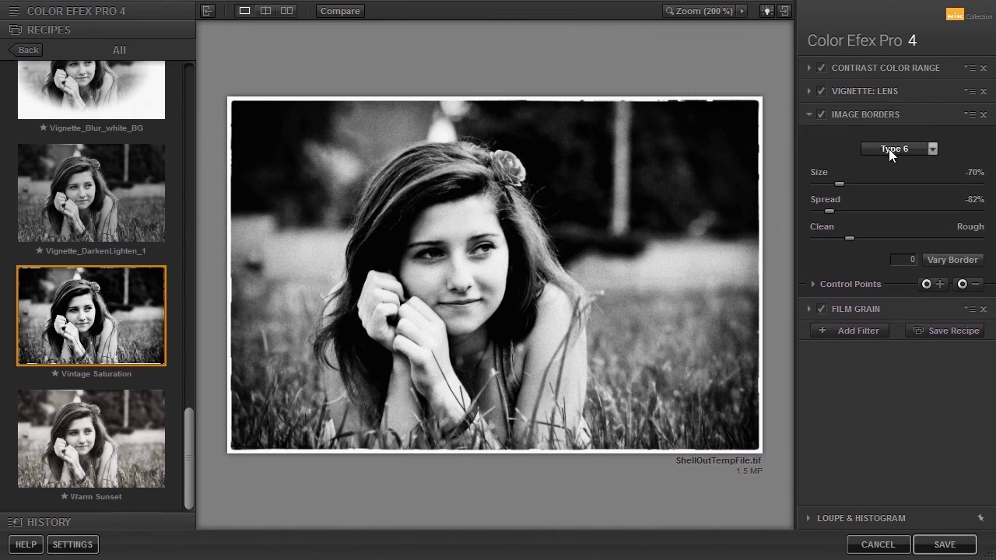
click(888, 148)
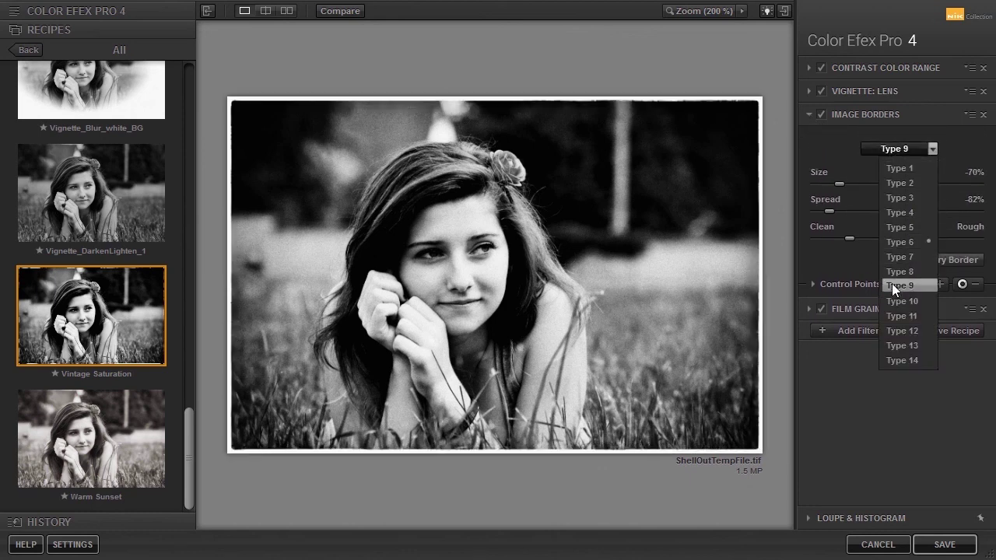
click(893, 379)
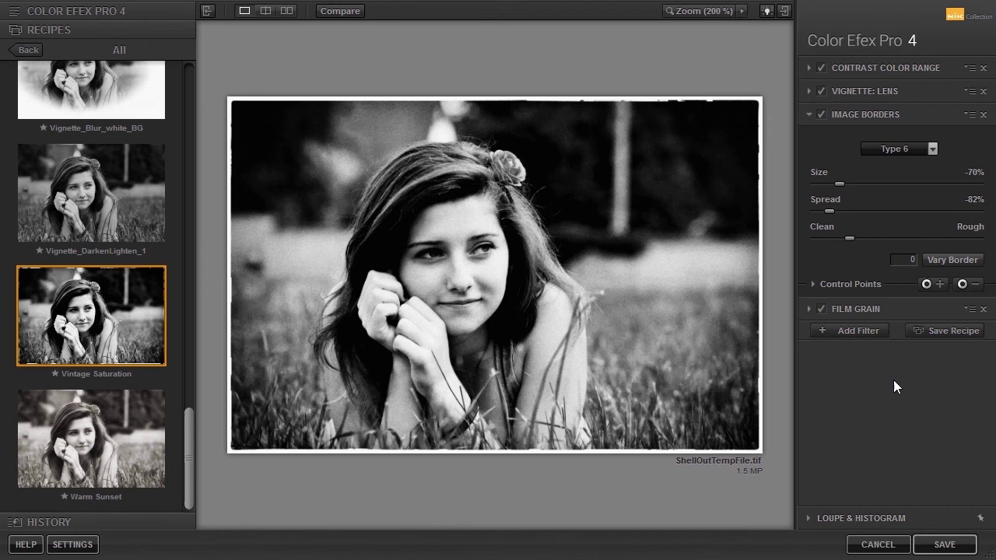
drag(851, 240, 807, 244)
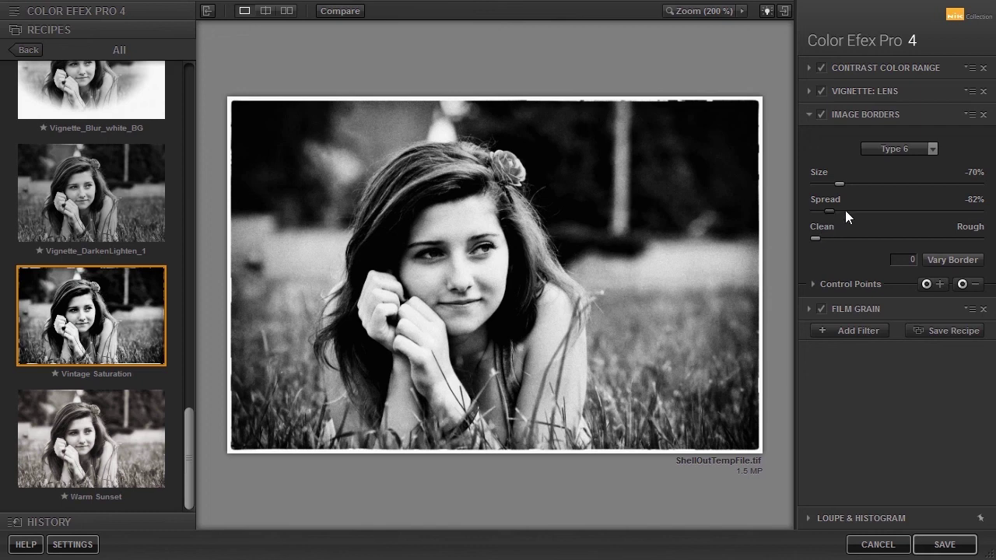
drag(846, 211, 988, 209)
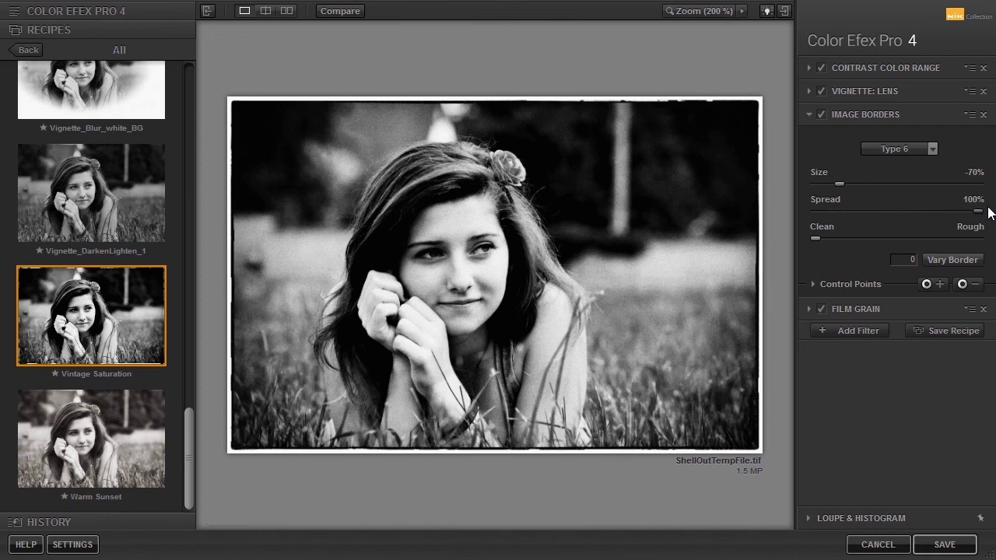
drag(840, 183, 871, 186)
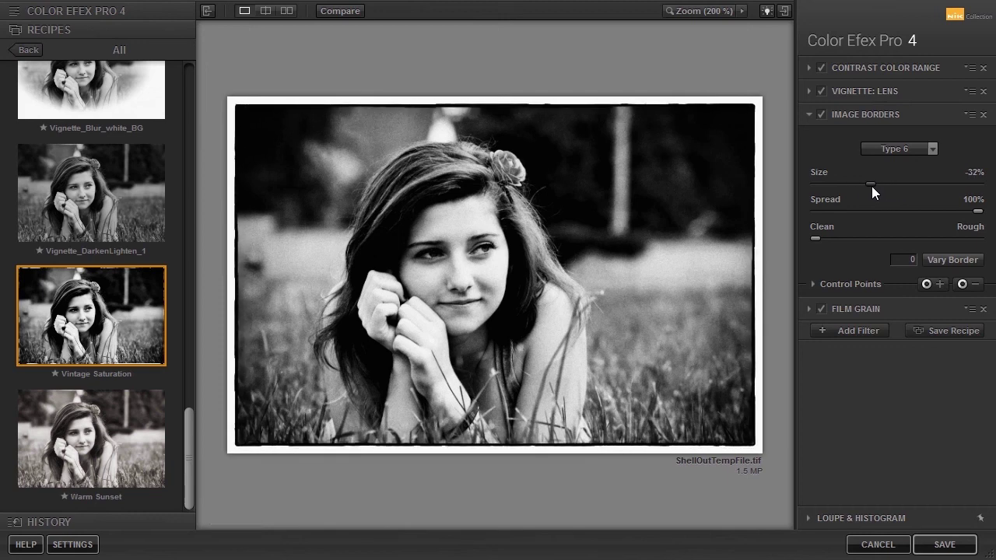